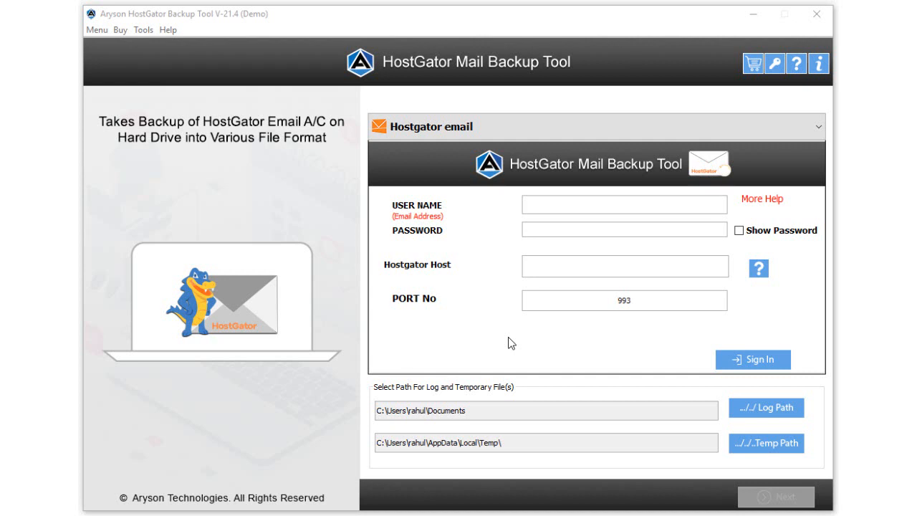
Sign in to the HostGator email account with its email address, account password and host name
click(557, 204)
key(ctrl+v)
click(561, 227)
key(ctrl+v)
click(575, 269)
key(ctrl+v)
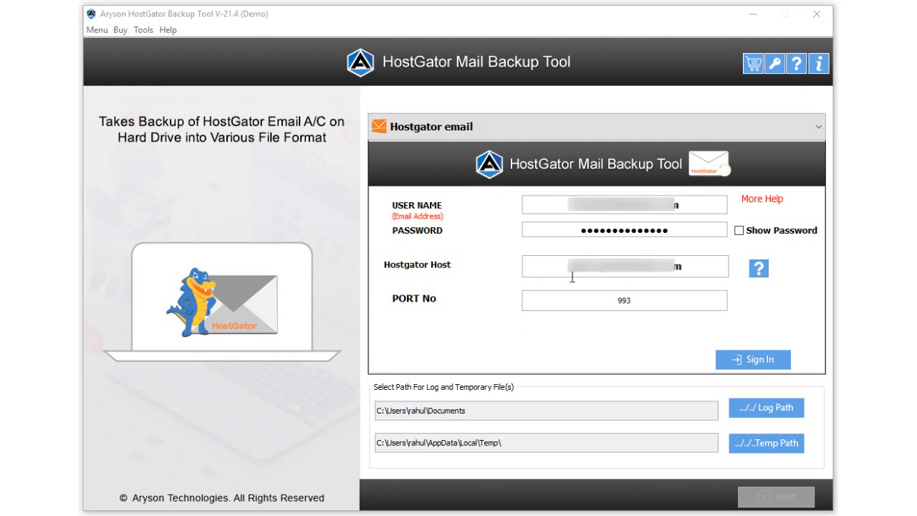
click(724, 358)
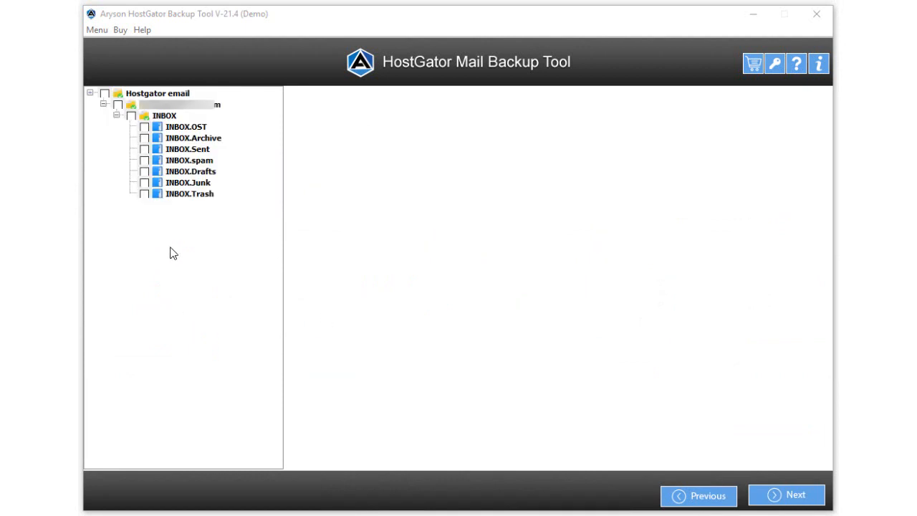
Select the INBOX folder with all its subfolders for backup, and choose GMAIL as the migration target
click(131, 115)
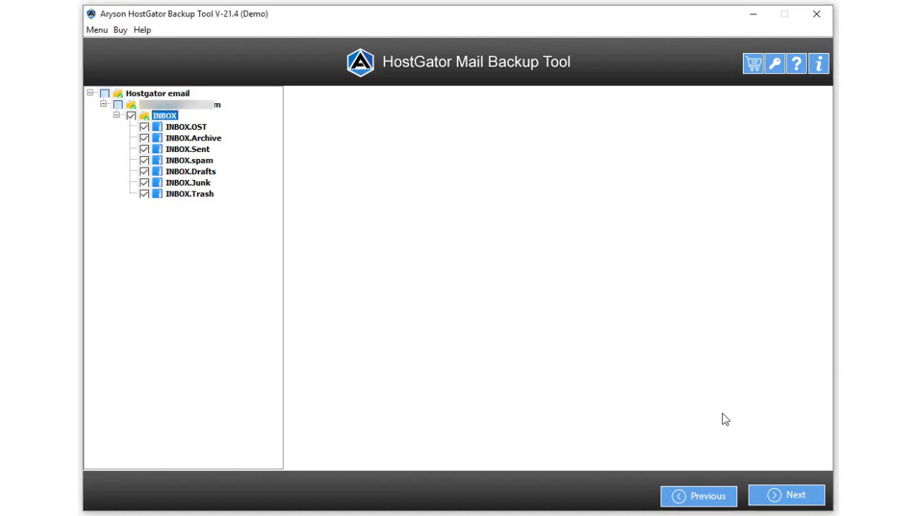
click(783, 495)
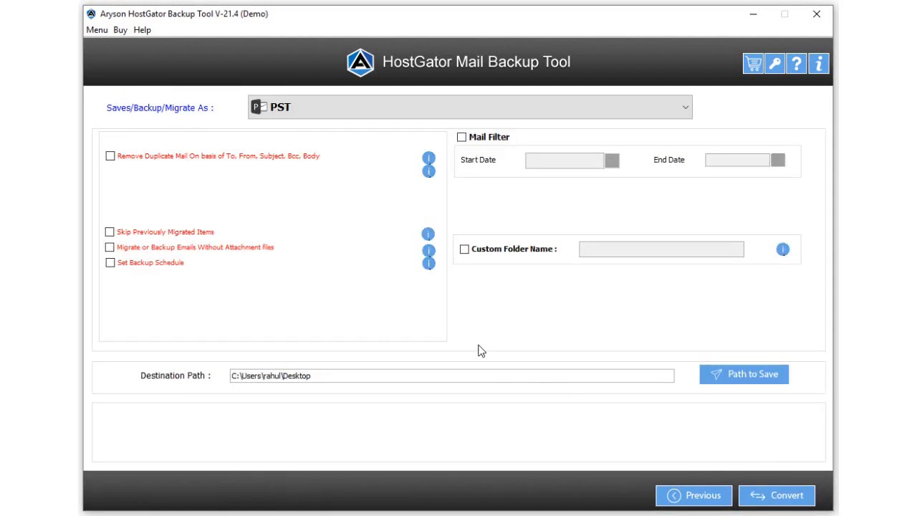
click(381, 109)
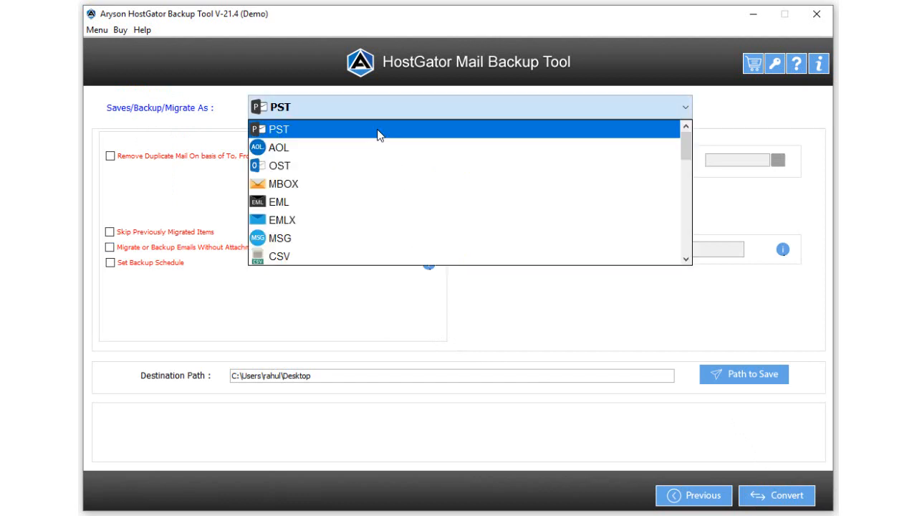
scroll(379, 136, down, 3)
click(339, 148)
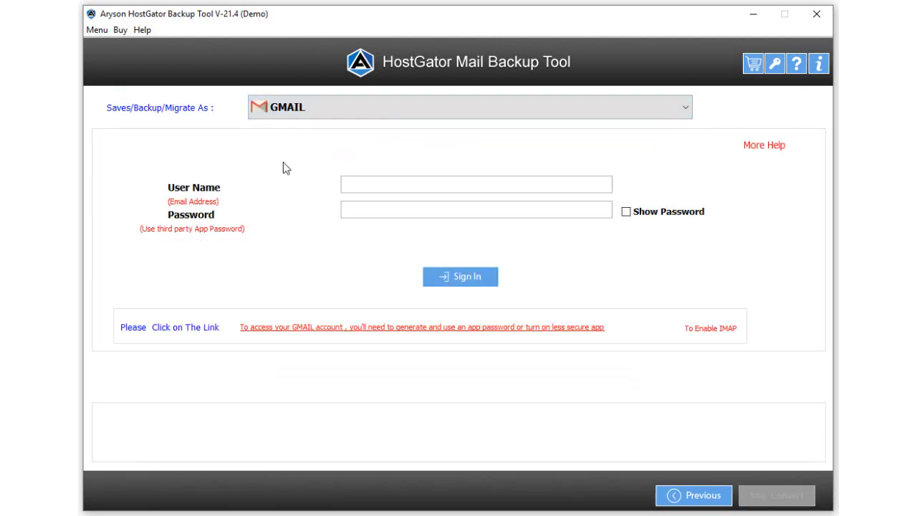
Sign in to the destination Gmail account with its email address and third-party app password
click(367, 184)
key(ctrl+v)
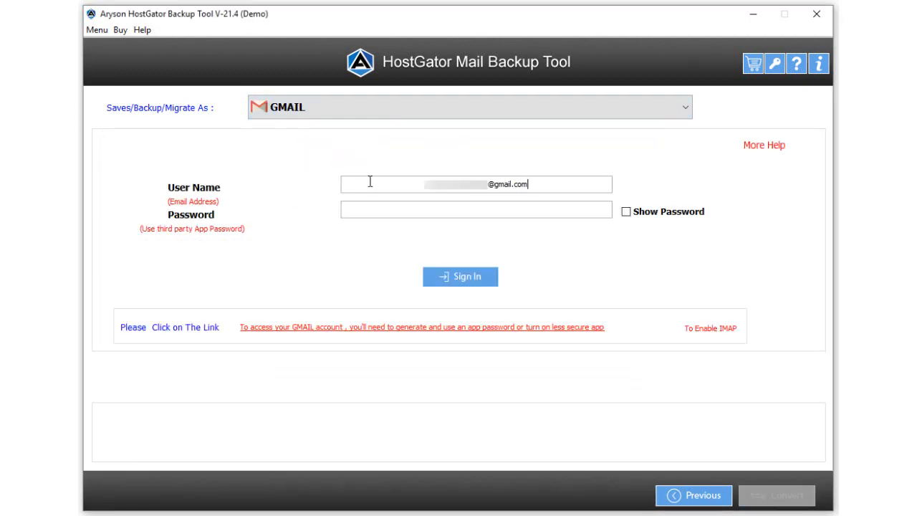
click(402, 208)
key(ctrl+v)
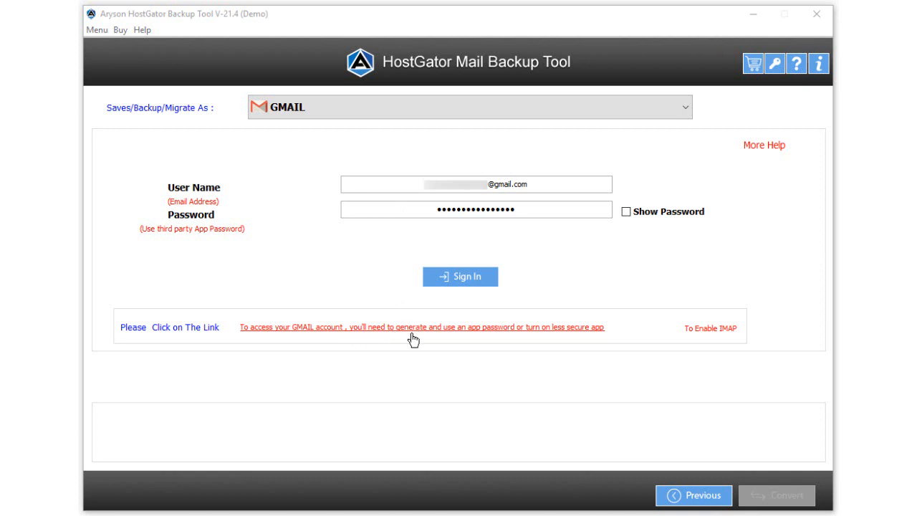
click(448, 281)
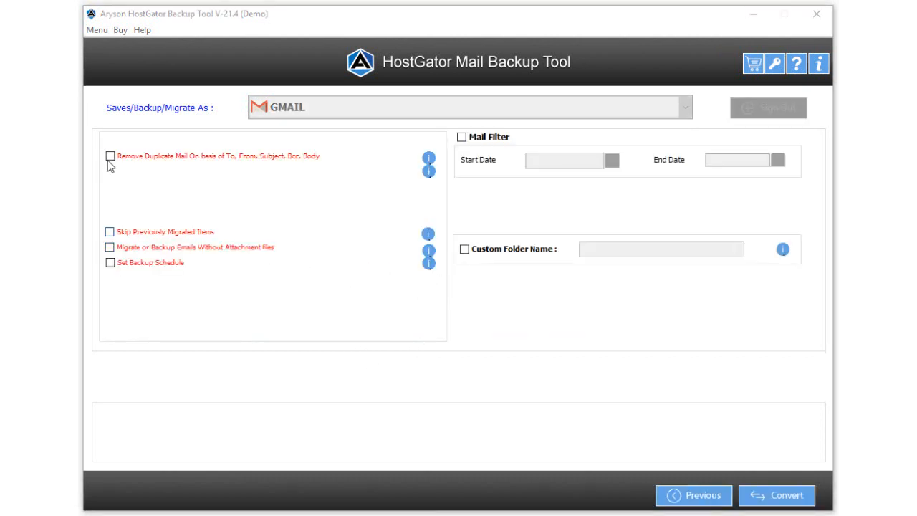
Turn duplicate removal, skipping of previously migrated items, migration without attachments and the backup schedule on and off again, one after another
click(109, 159)
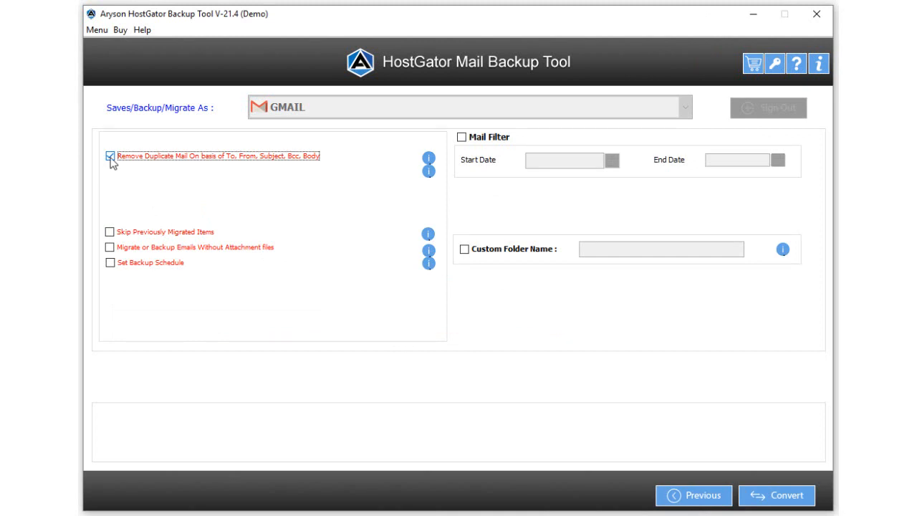
click(111, 159)
click(109, 233)
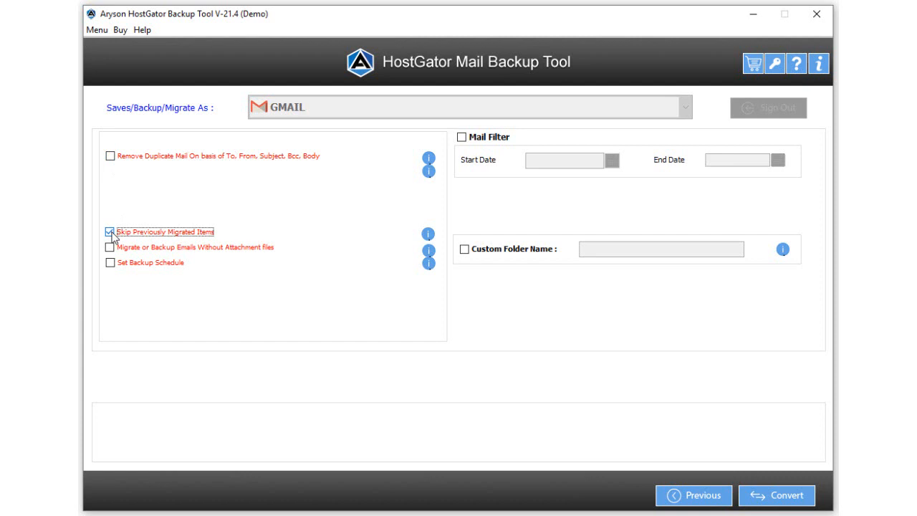
click(111, 234)
click(109, 248)
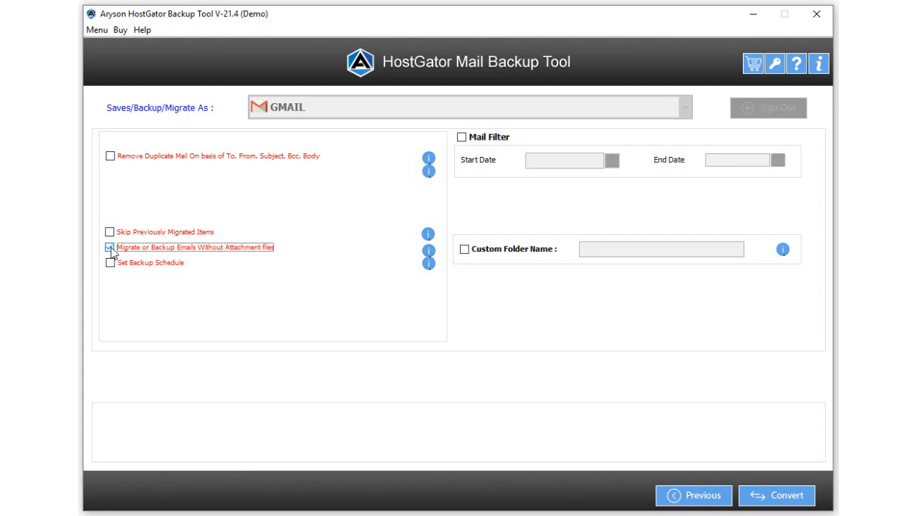
click(111, 249)
click(111, 263)
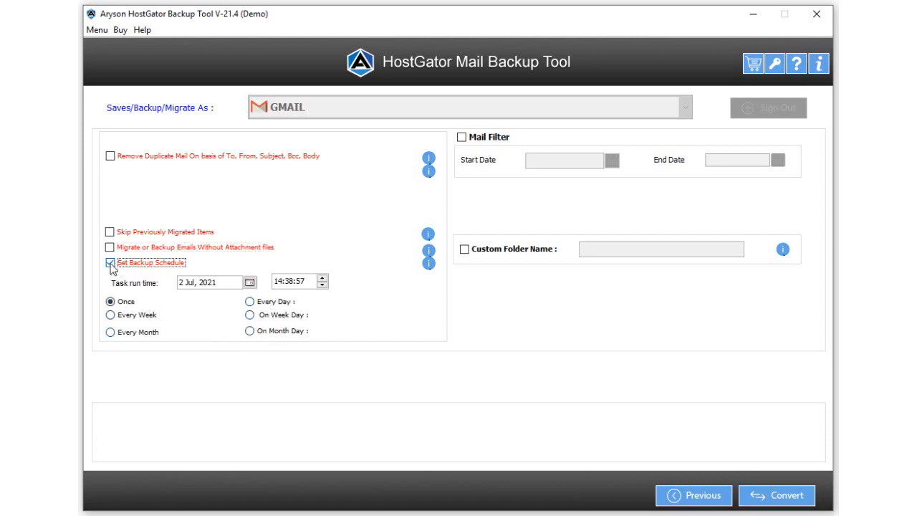
click(110, 263)
Try the mail filter's start and end date calendars and the custom folder name option, switching each off again
click(462, 138)
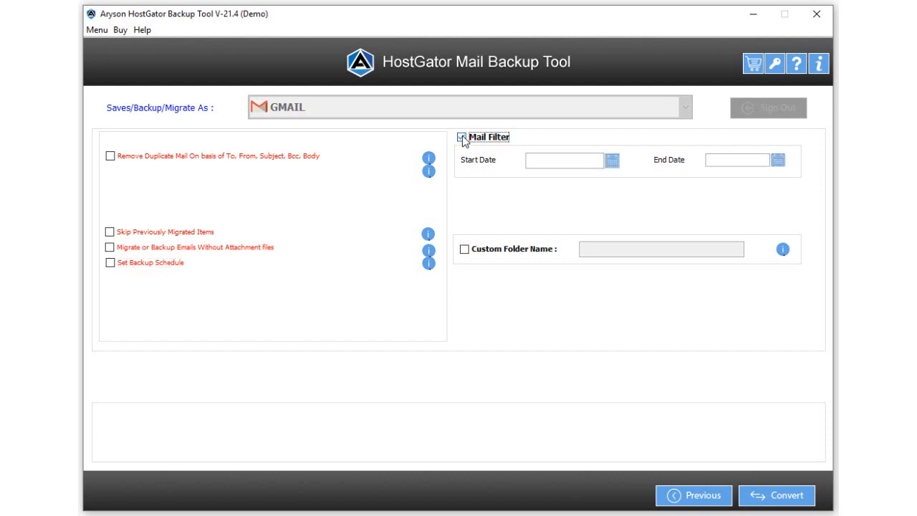
click(612, 161)
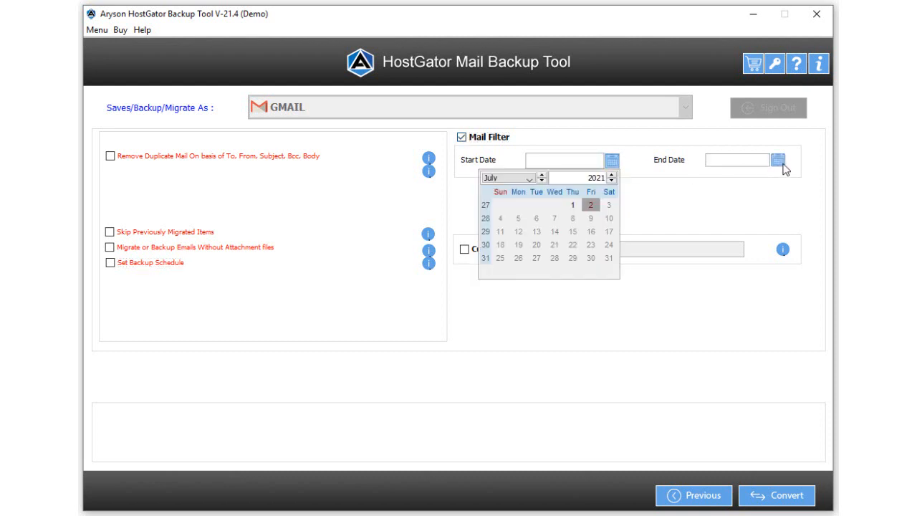
click(785, 165)
click(782, 165)
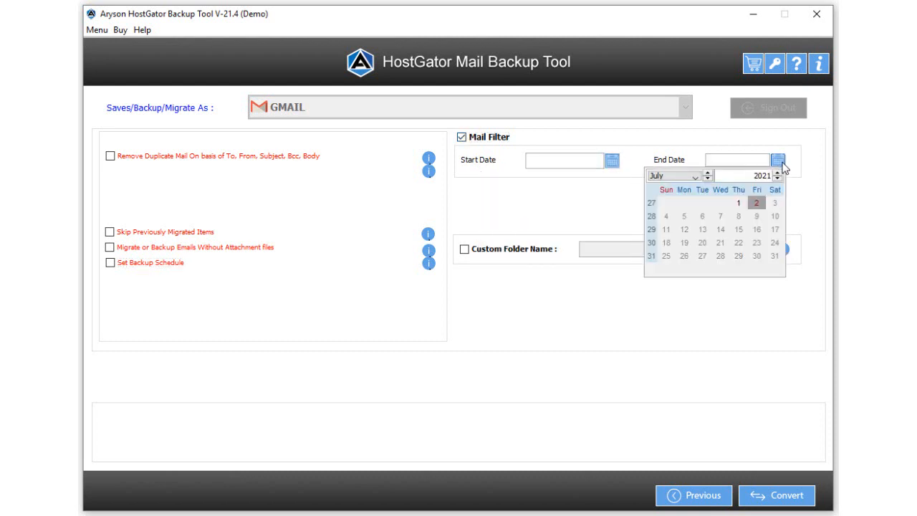
click(718, 155)
click(464, 139)
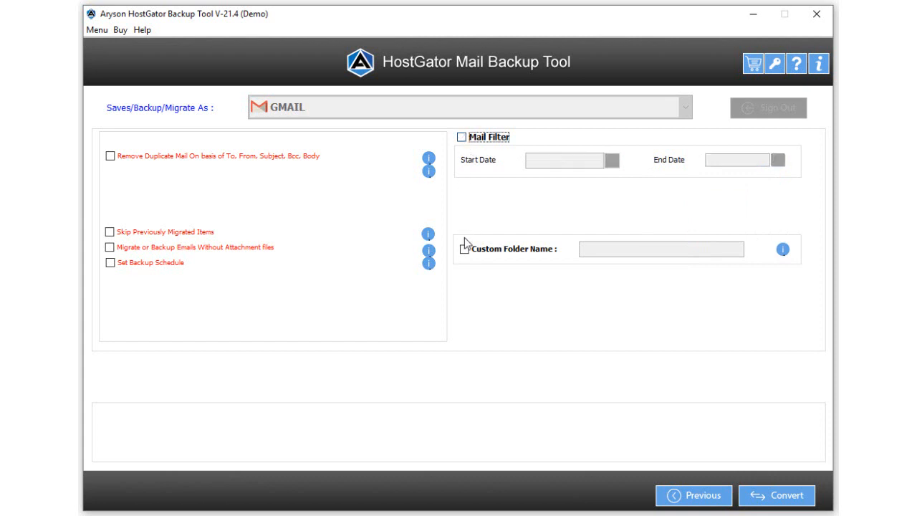
click(465, 250)
click(607, 249)
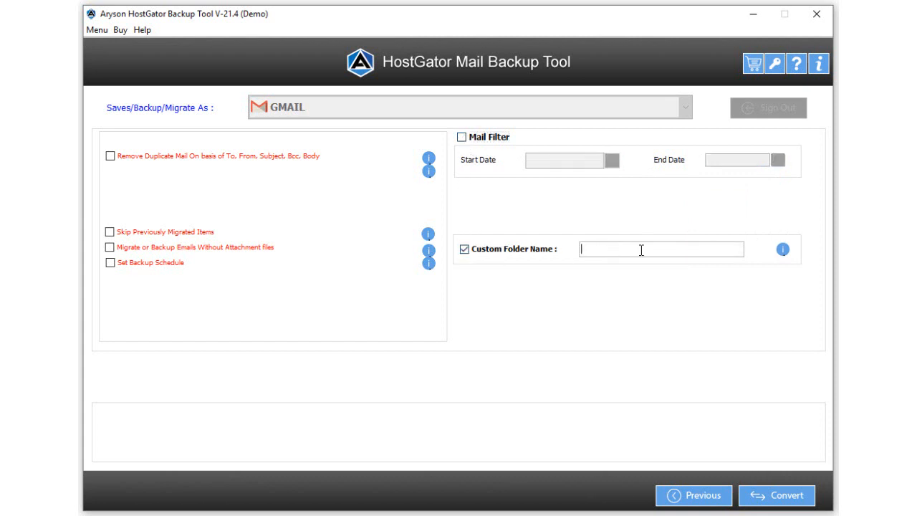
click(465, 250)
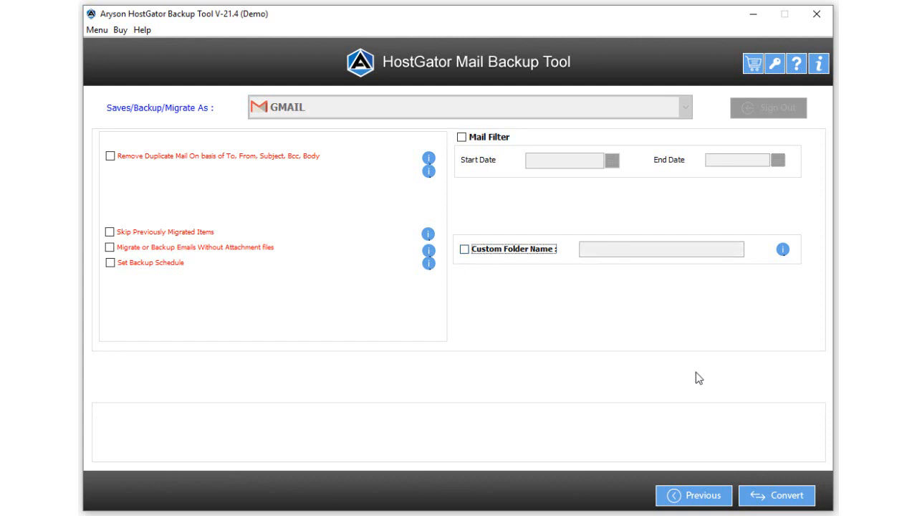
Run the migration of the selected folders to Gmail, and return to the export options for another conversion
click(769, 497)
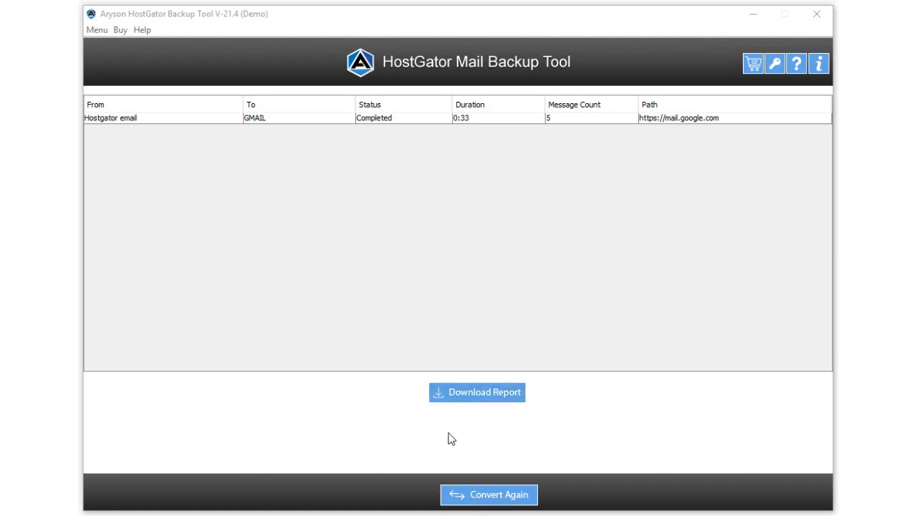
click(488, 495)
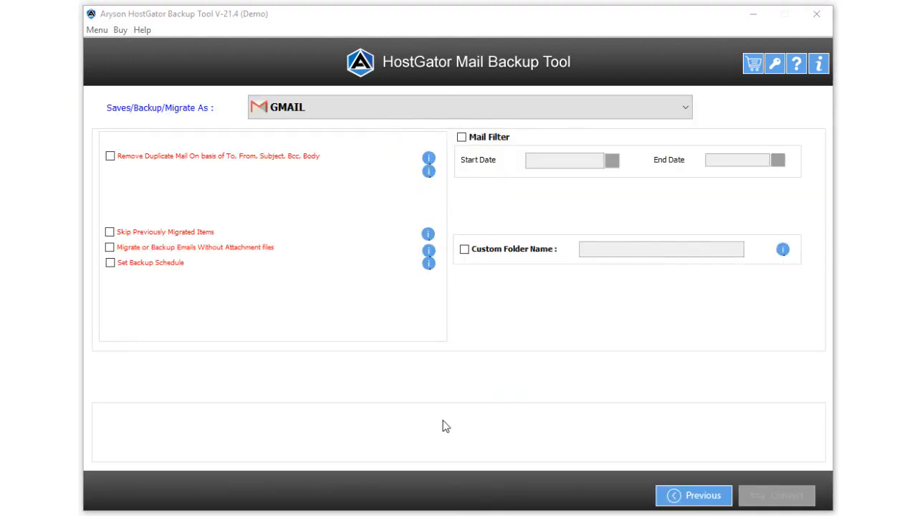
Choose EML as the output format for the new conversion
click(386, 108)
scroll(384, 175, down, 2)
scroll(383, 176, down, 2)
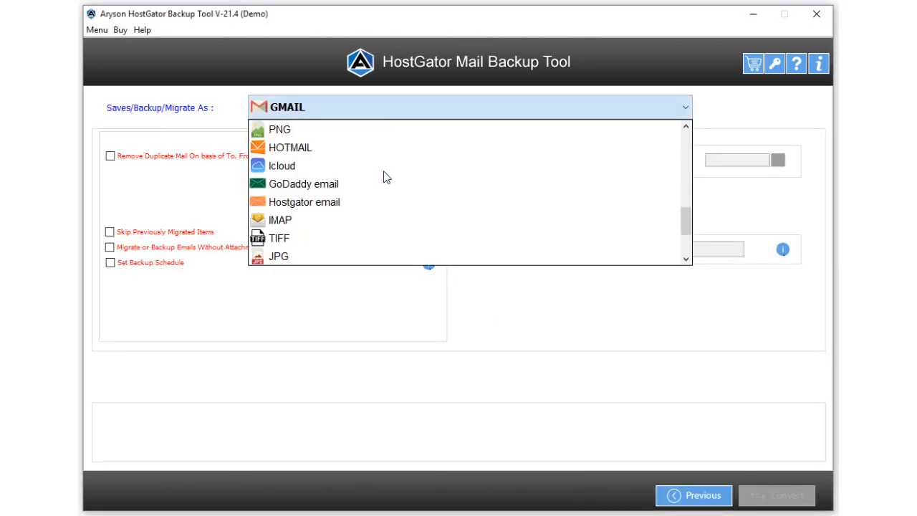
scroll(334, 147, up, 5)
click(322, 129)
For the EML export, turn duplicate removal, skipping migrated items, backup without attachments and the backup schedule on and off again in turn
click(110, 156)
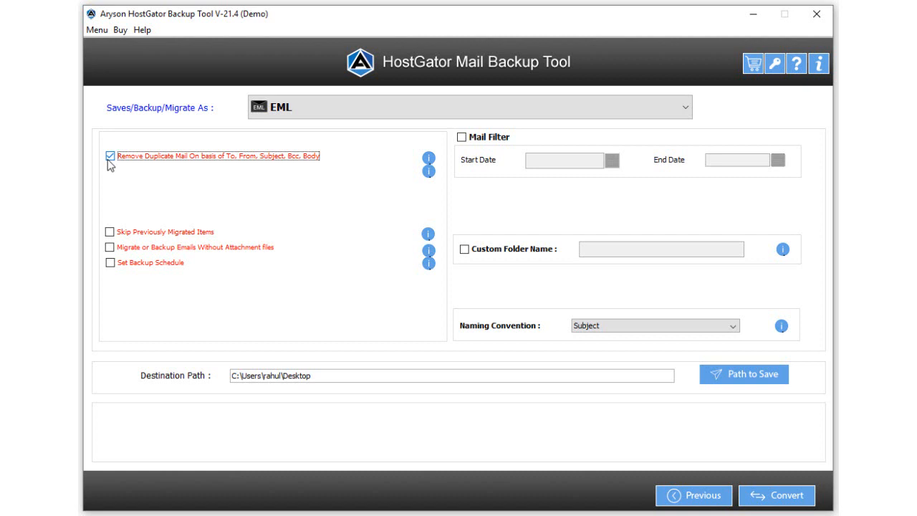
click(109, 158)
click(110, 233)
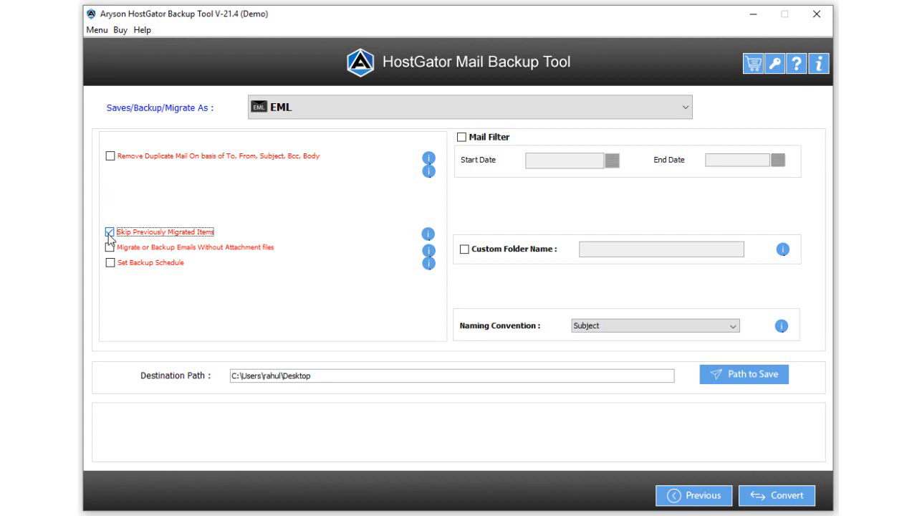
click(109, 234)
click(111, 247)
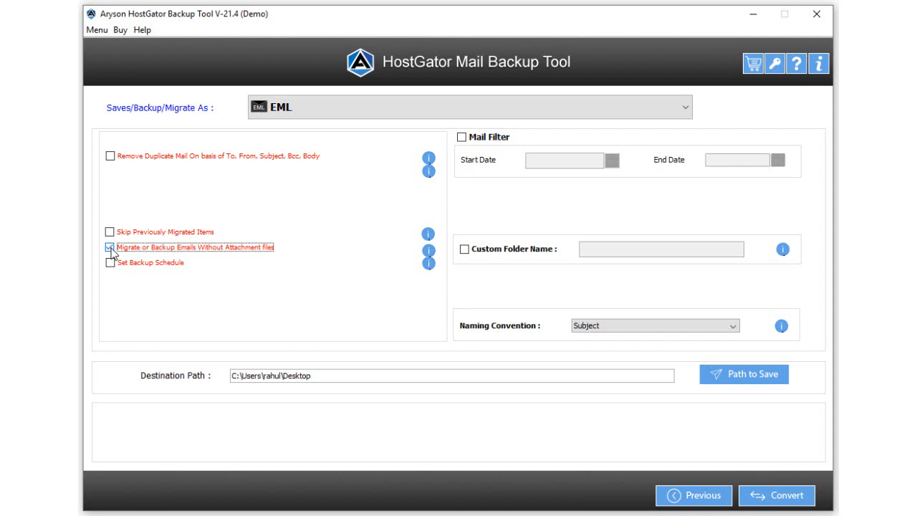
click(111, 250)
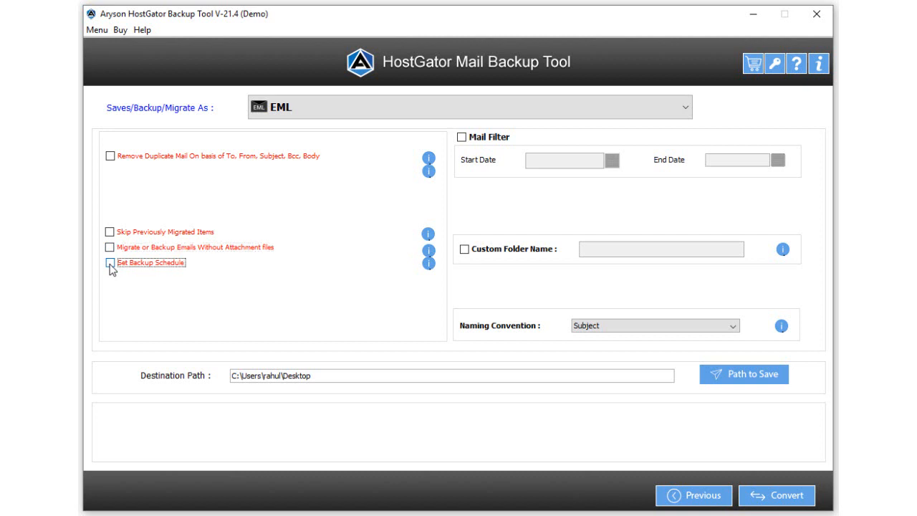
click(111, 264)
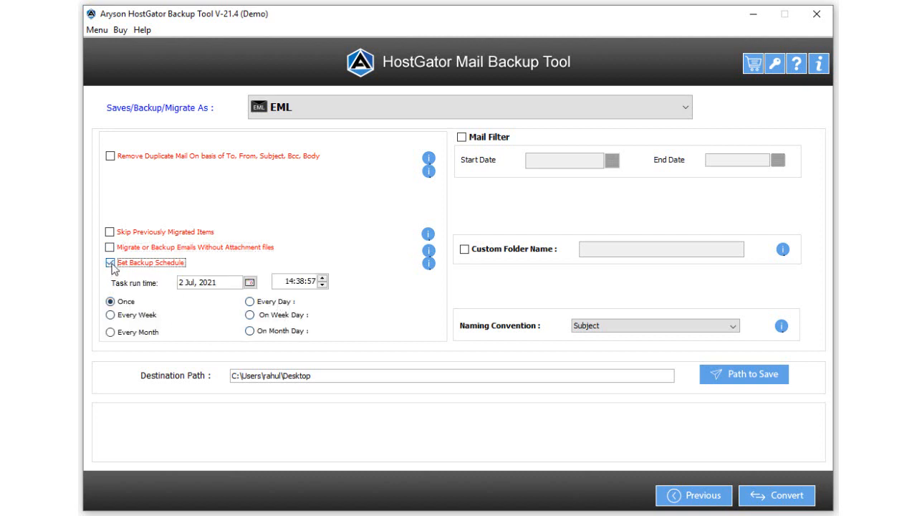
click(111, 264)
Try the mail filter and the custom folder name option for the EML export, switching each off again
click(462, 139)
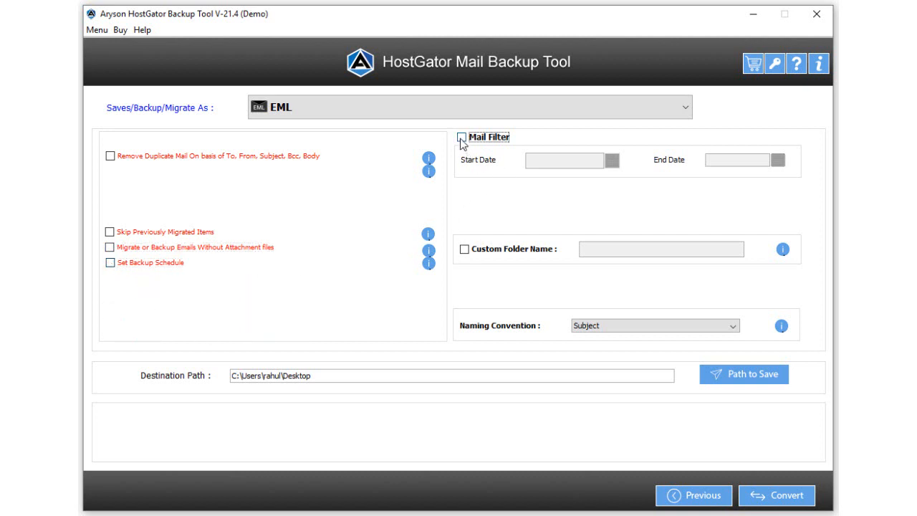
click(461, 138)
click(777, 160)
click(777, 160)
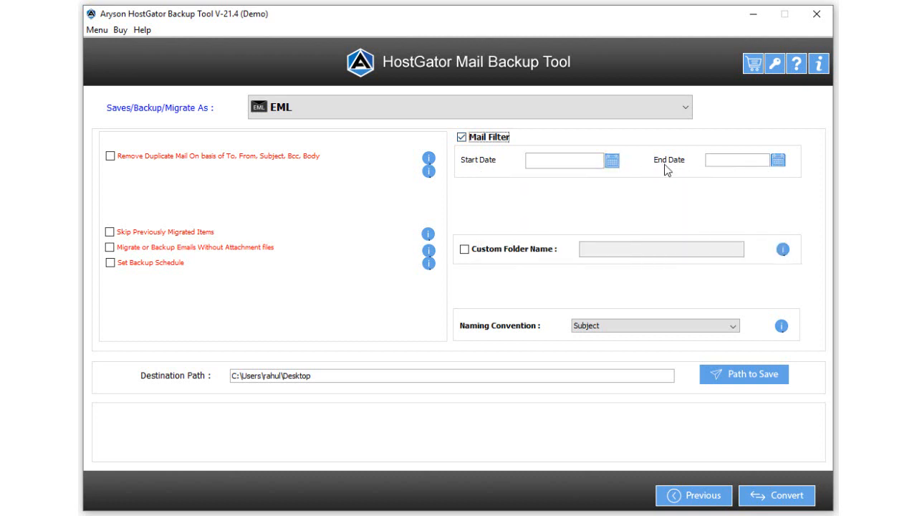
click(463, 137)
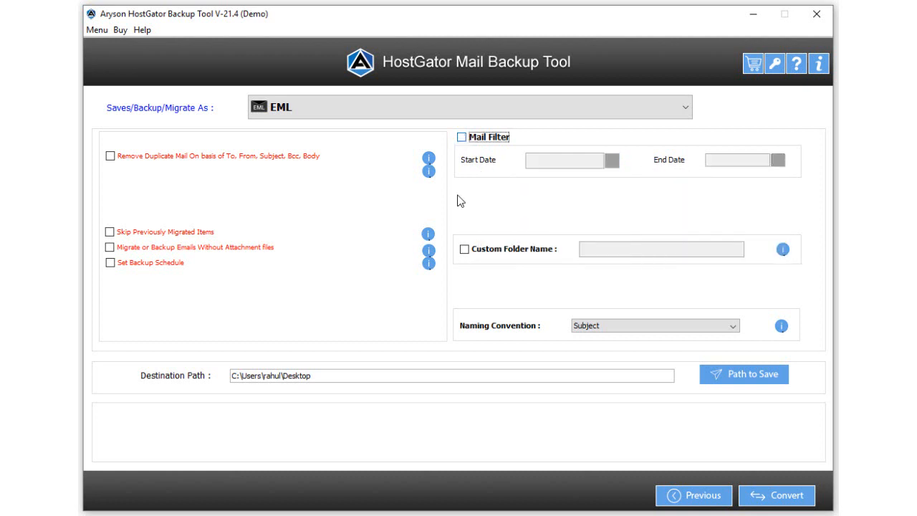
click(464, 251)
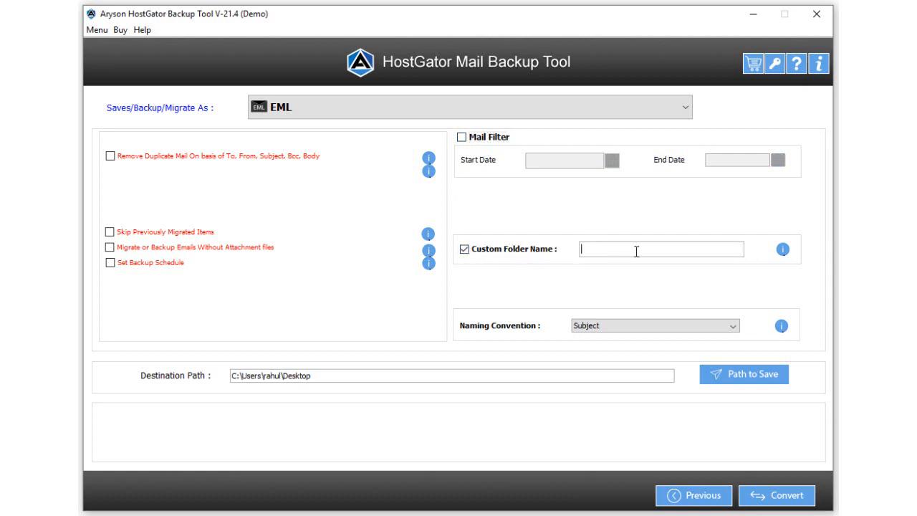
click(599, 248)
click(463, 249)
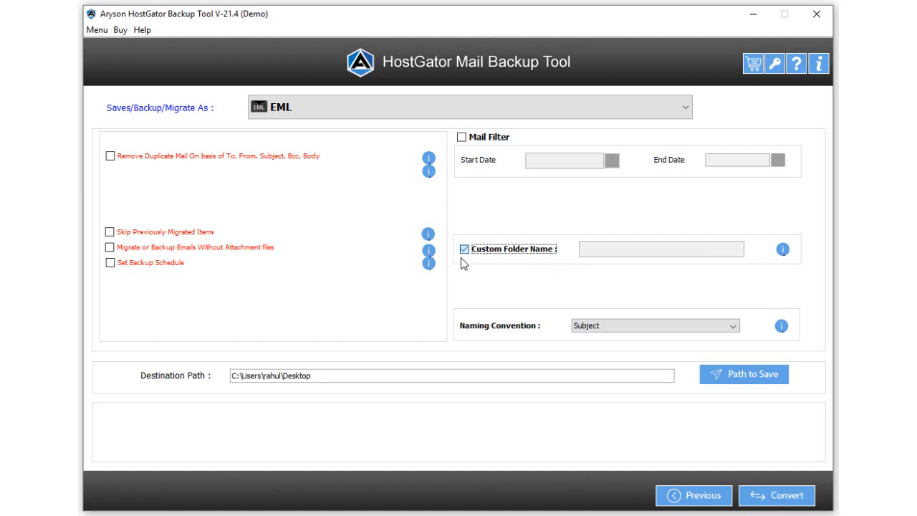
Start the EML conversion with Subject as the naming convention and the Desktop as the destination folder
click(603, 331)
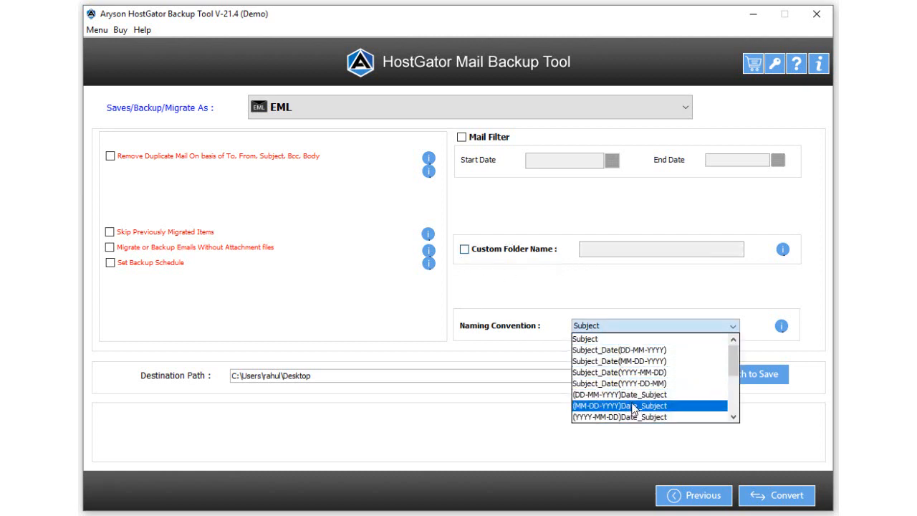
click(626, 339)
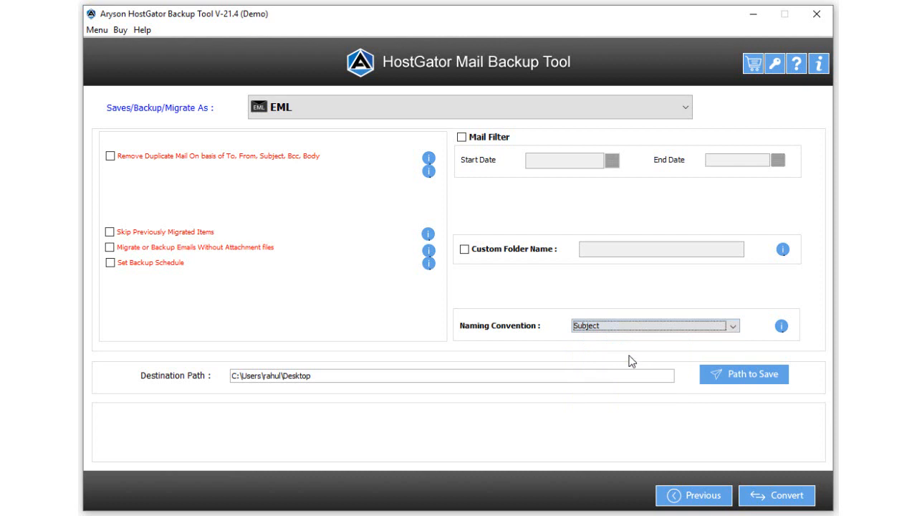
click(720, 378)
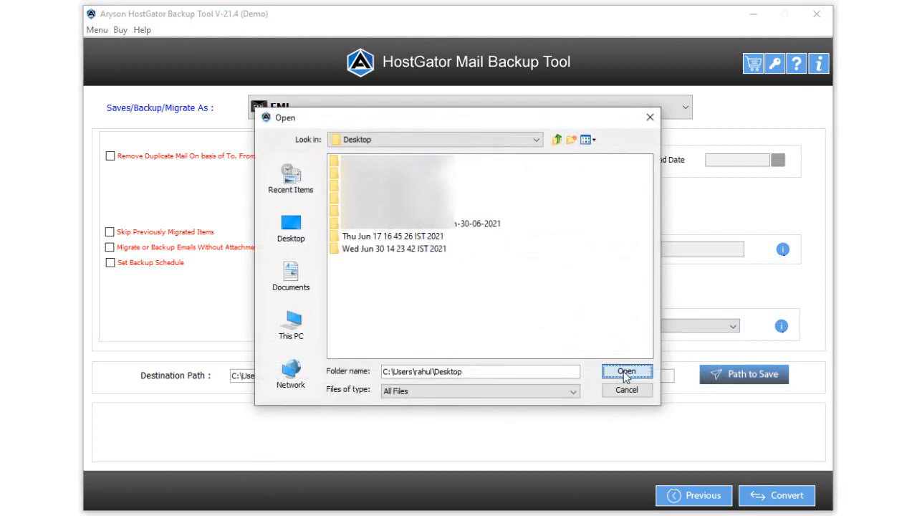
click(624, 372)
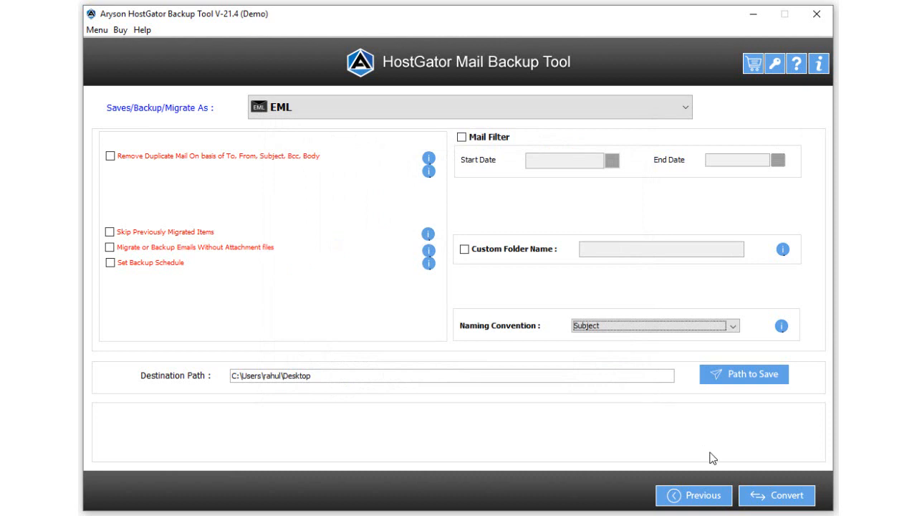
click(752, 494)
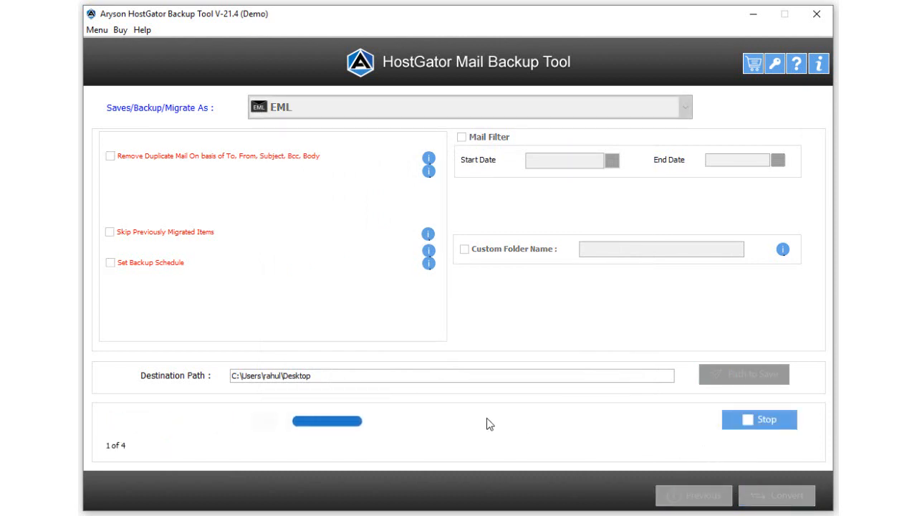